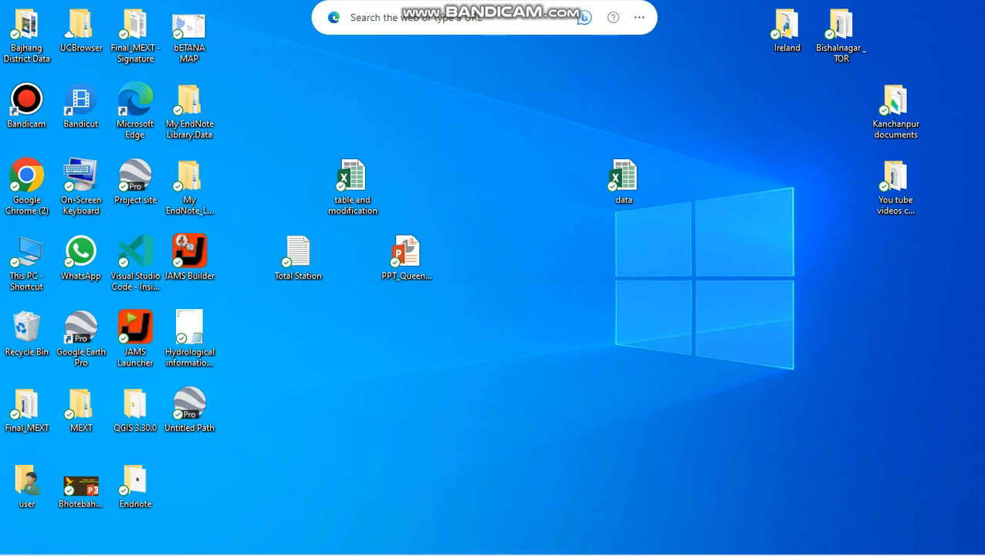
# - Open the data workbook from the desktop in Excel and dismiss the Office activation wizard
pyautogui.moveTo(444, 545)
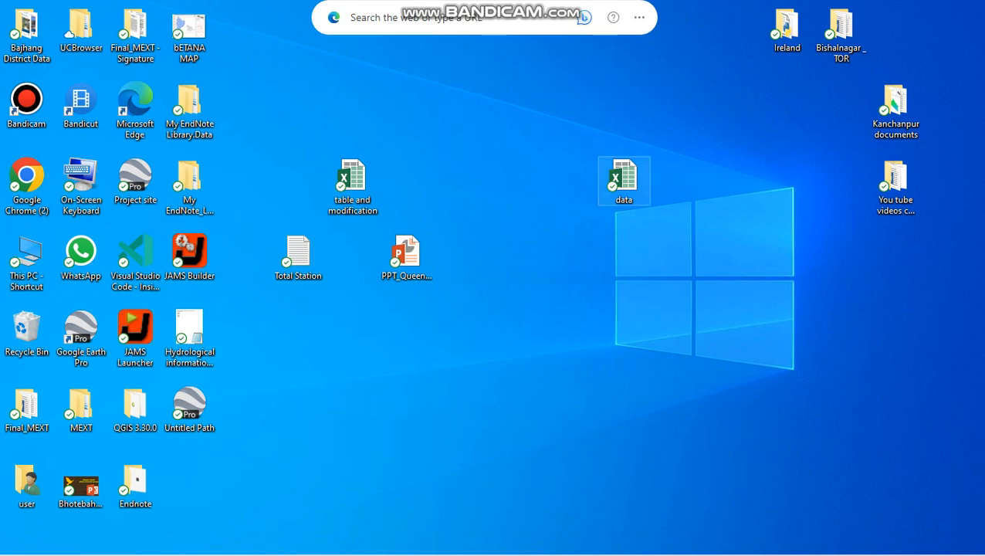
pyautogui.doubleClick(624, 179)
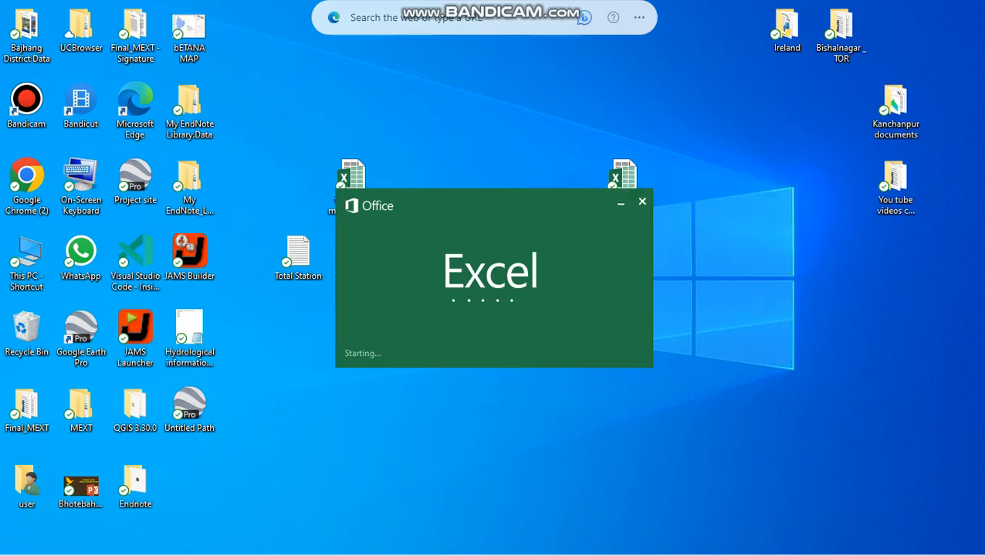
pyautogui.moveTo(406, 541)
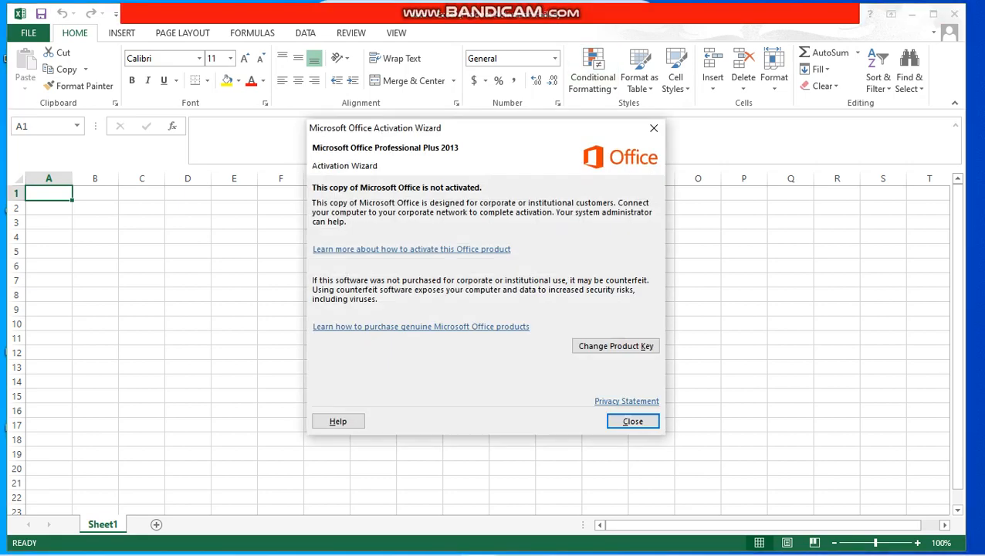
pyautogui.click(633, 421)
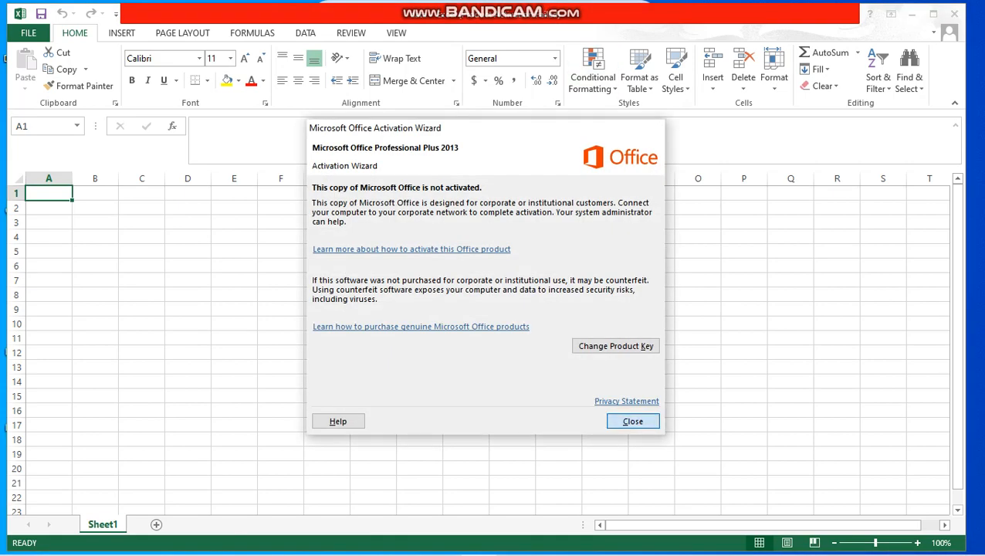
pyautogui.moveTo(593, 6)
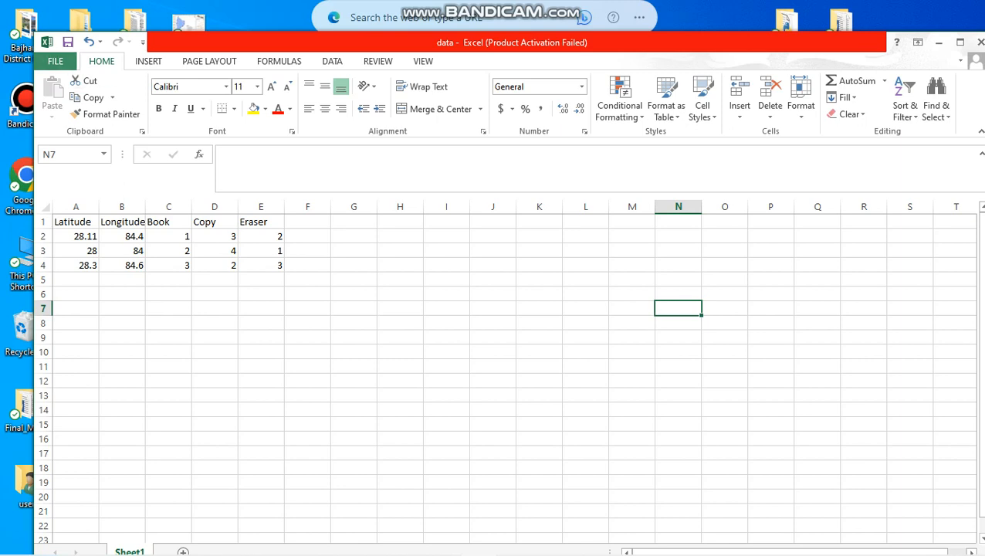
# - Start saving a copy of the workbook with CSV (Comma delimited) as the file type
pyautogui.click(55, 60)
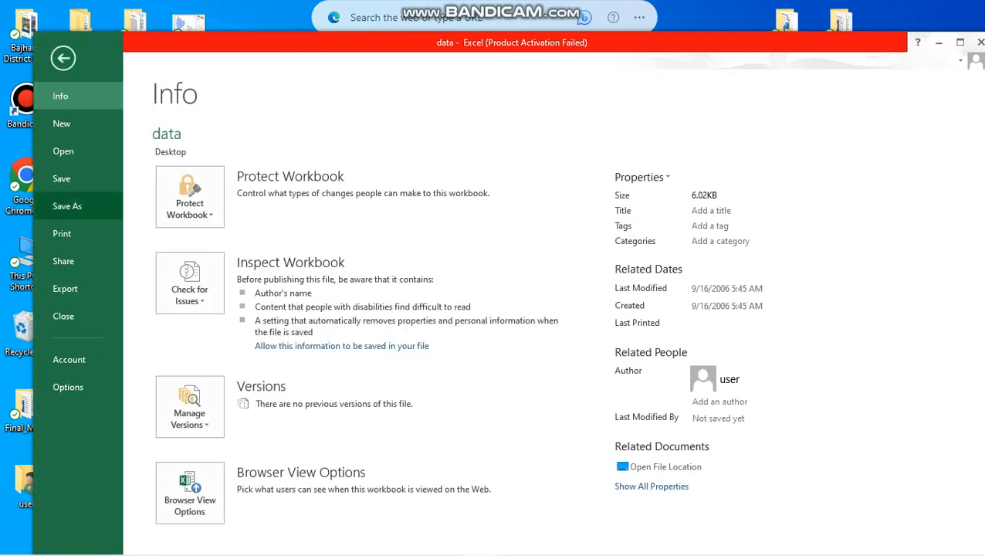
pyautogui.click(67, 205)
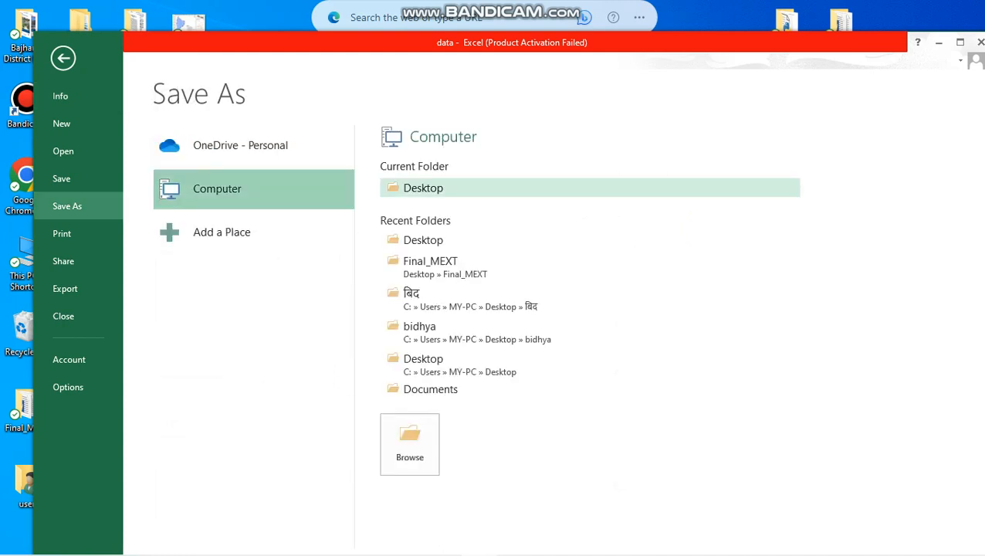
pyautogui.click(423, 188)
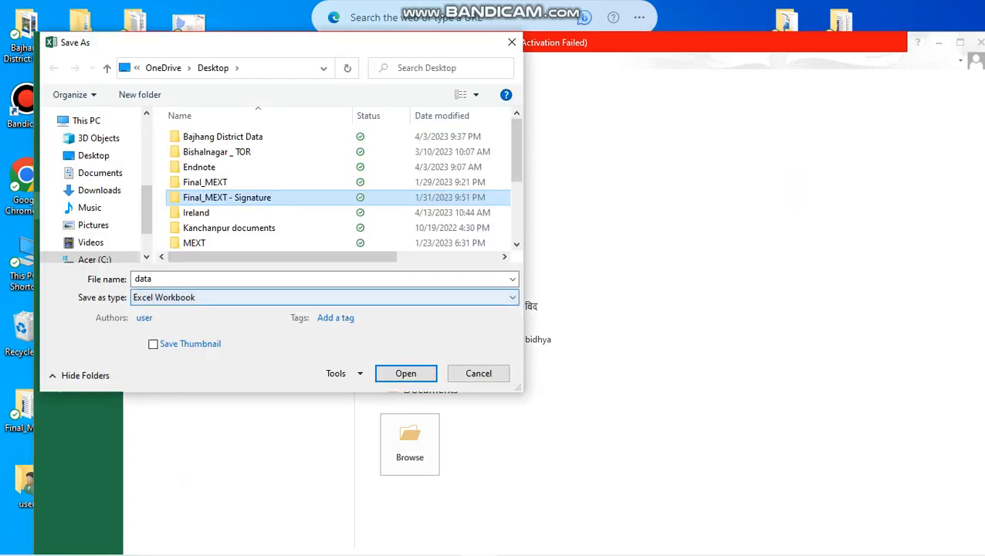
pyautogui.click(324, 298)
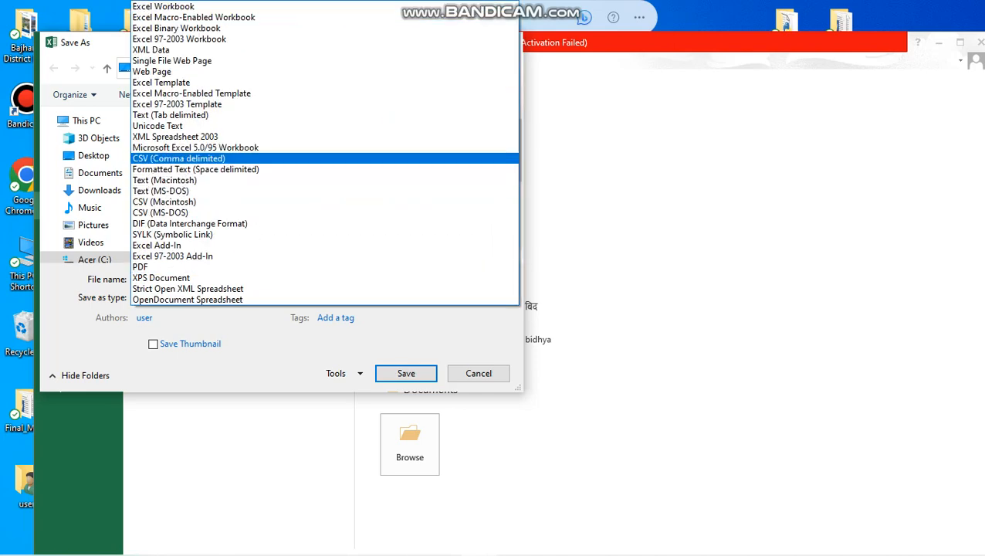
pyautogui.click(201, 158)
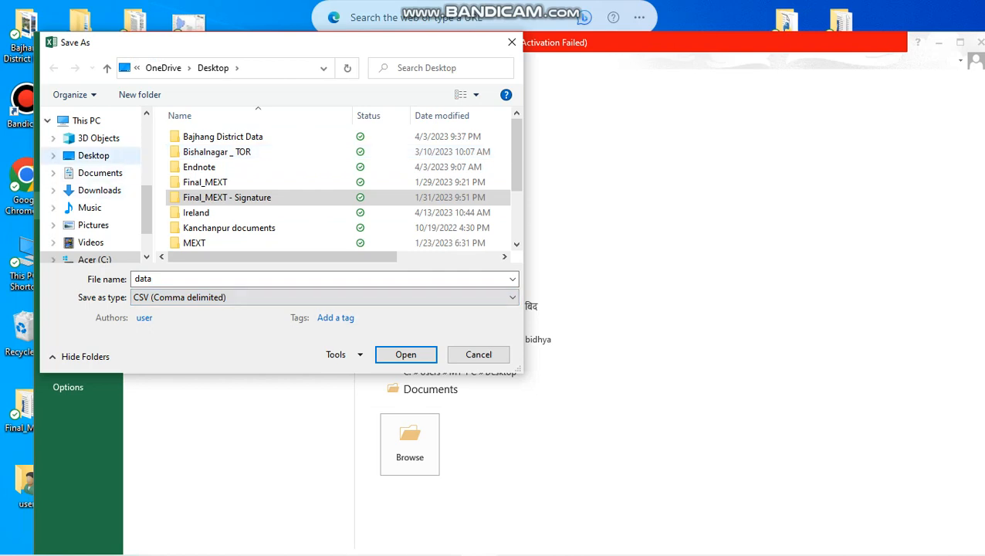
# - Save the CSV copy to the Desktop as dataforgis, keep the CSV format, and close the workbook
pyautogui.click(94, 155)
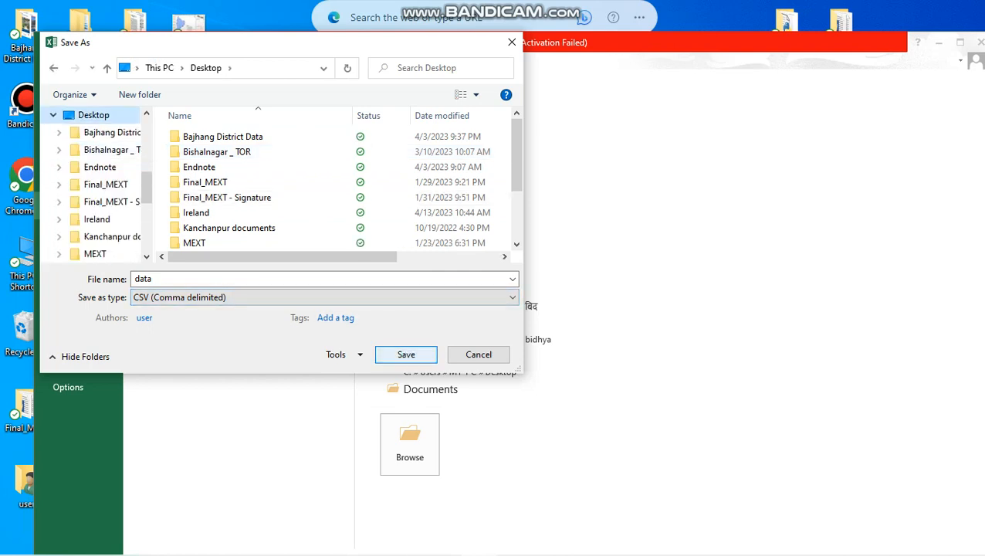
pyautogui.click(181, 279)
pyautogui.click(182, 279)
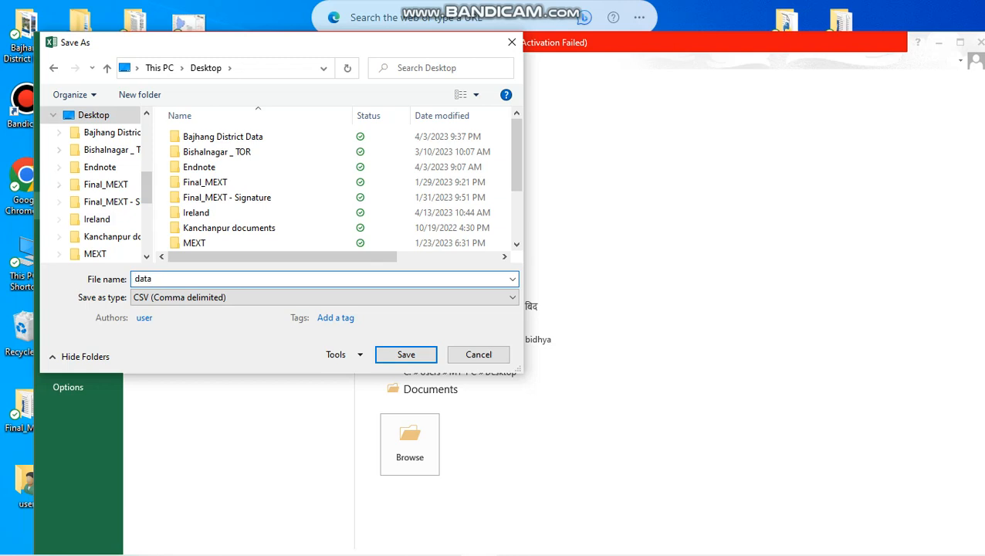
pyautogui.write('forgis')
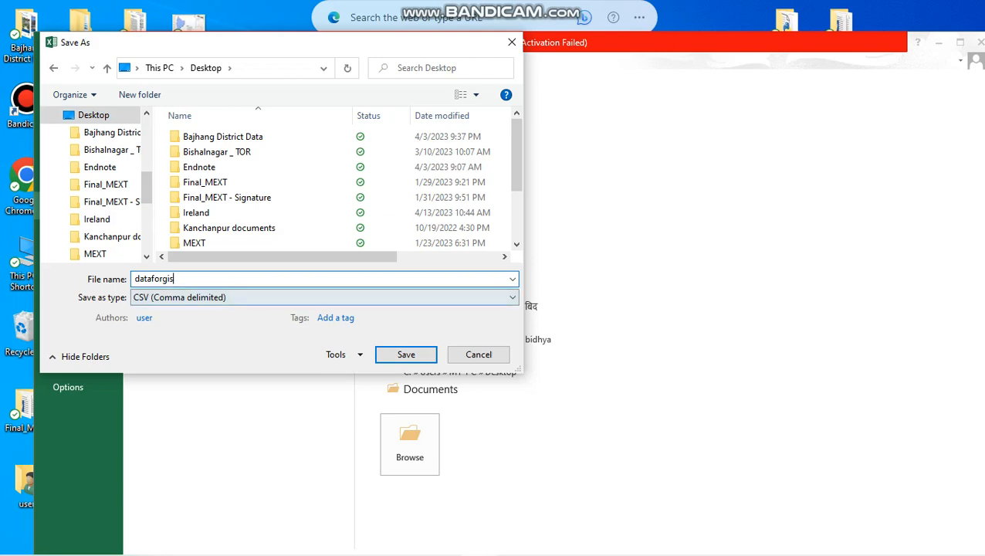
pyautogui.click(407, 354)
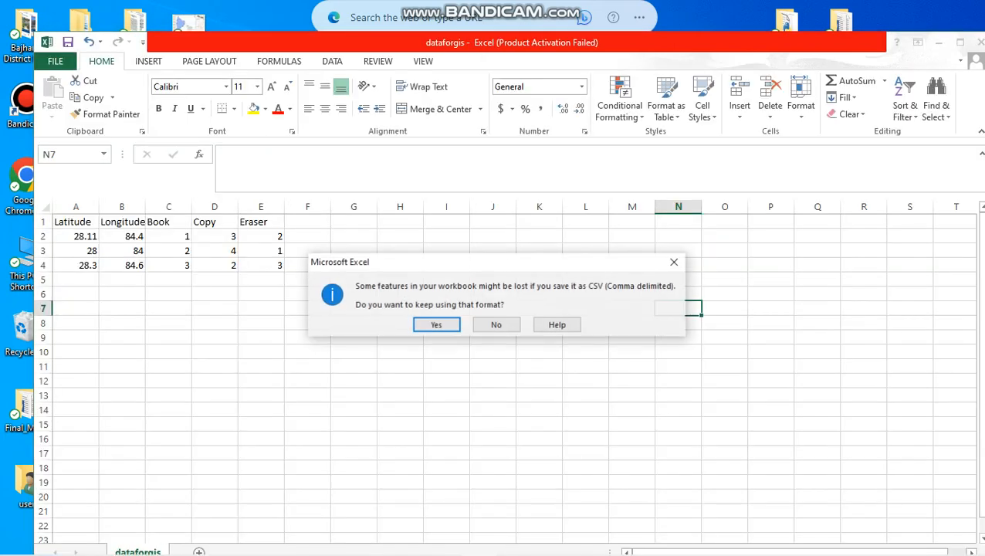
pyautogui.press('Return')
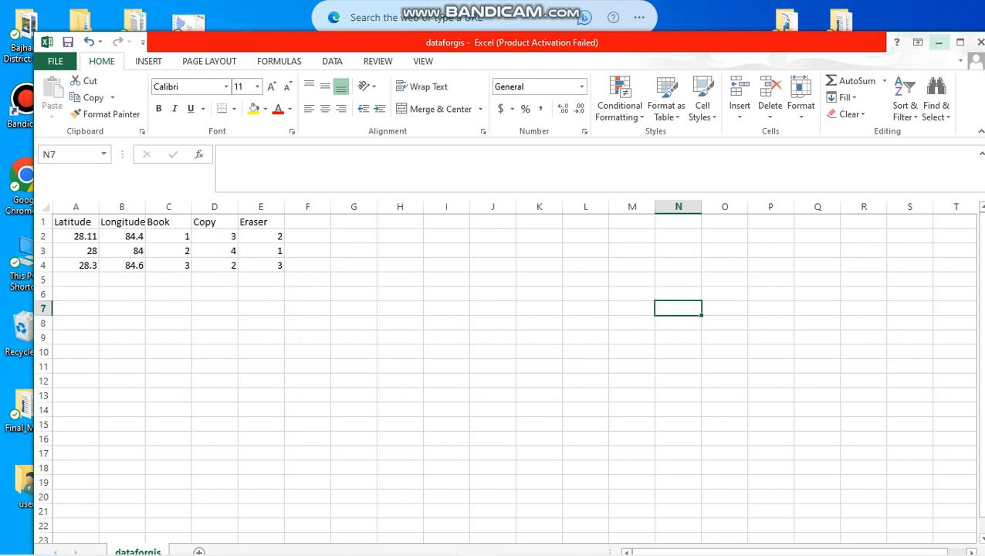
pyautogui.click(980, 42)
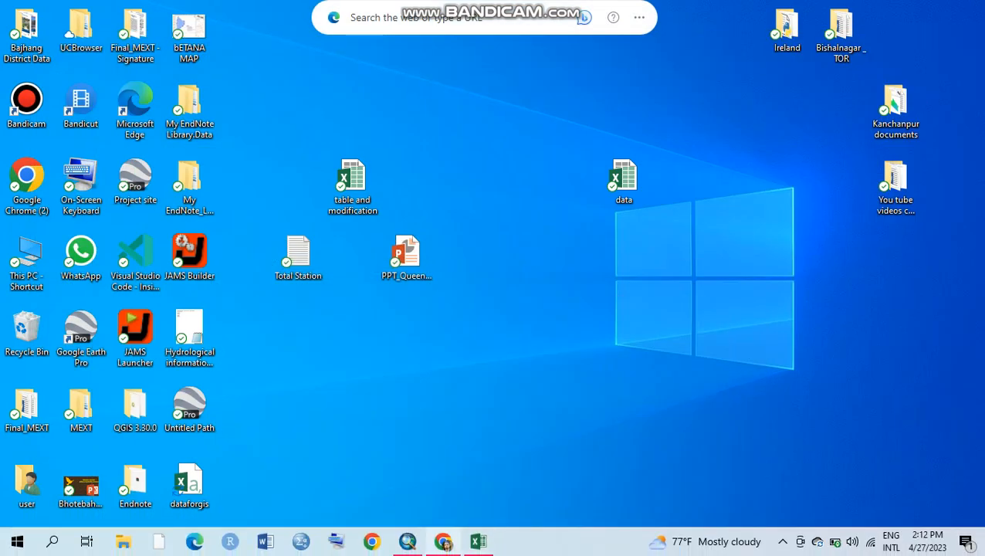
# - Switch to ArcMap and open the dialog for adding data to the map
pyautogui.moveTo(407, 541)
pyautogui.click(407, 475)
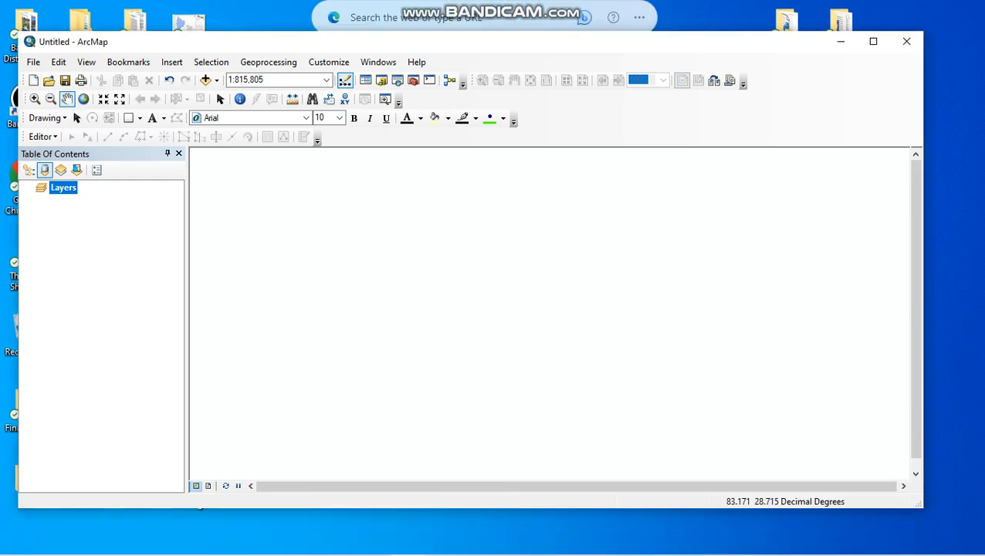
pyautogui.click(206, 80)
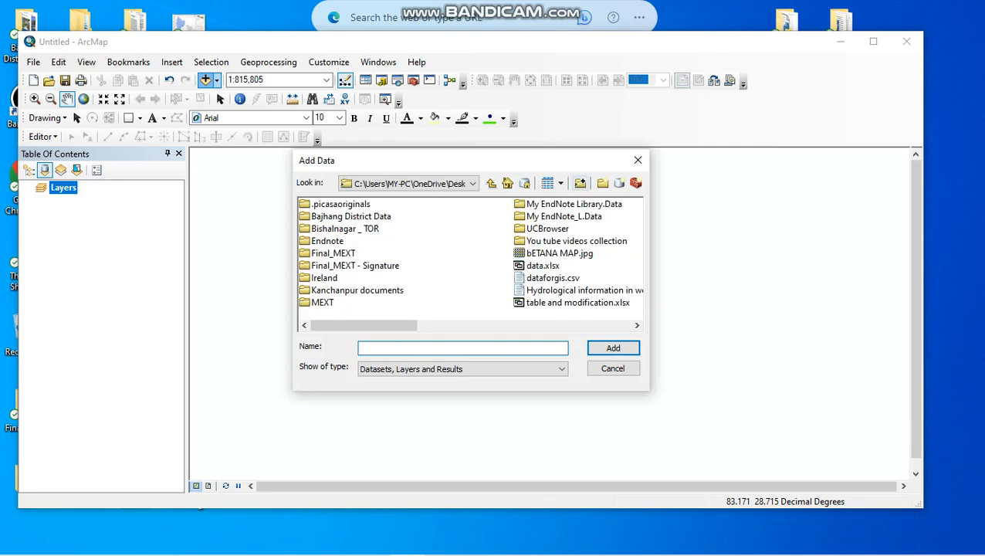
pyautogui.click(580, 182)
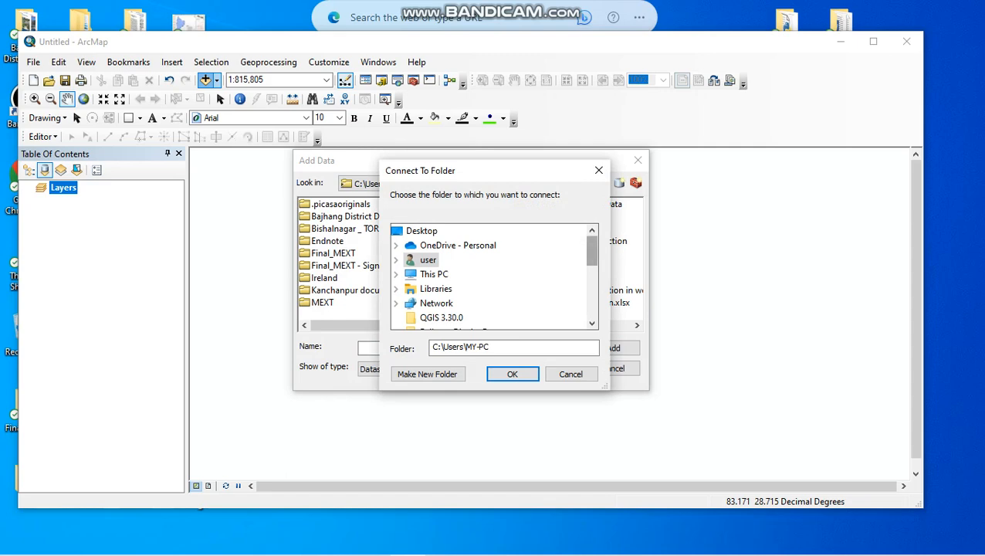
pyautogui.moveTo(592, 251); pyautogui.dragTo(592, 255)
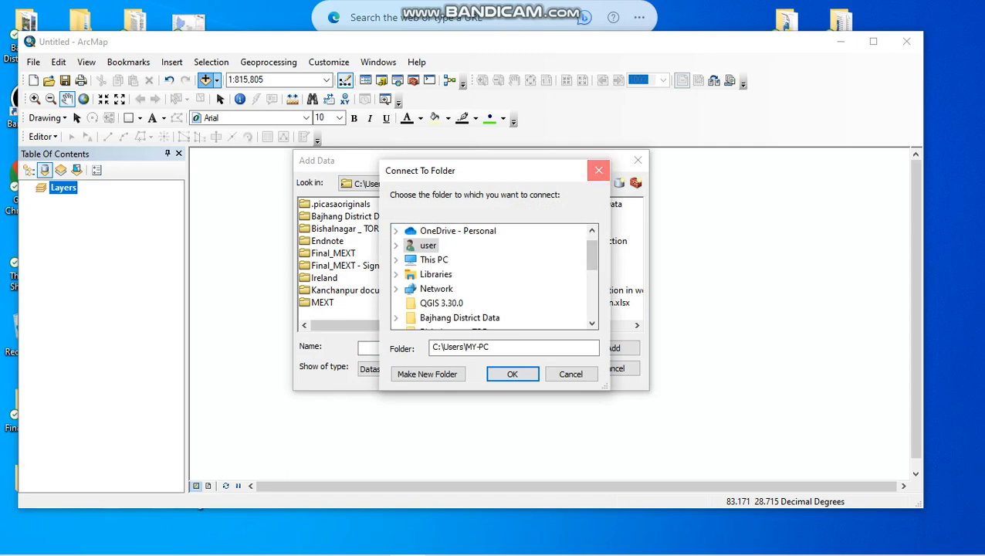
pyautogui.click(599, 170)
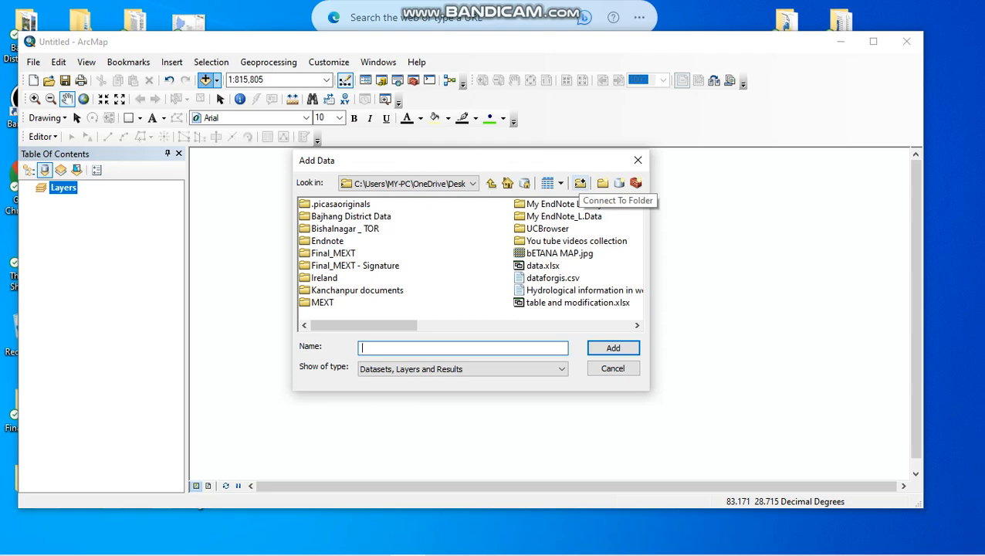
# - Connect to the Desktop folder under This PC as the data location
pyautogui.click(580, 183)
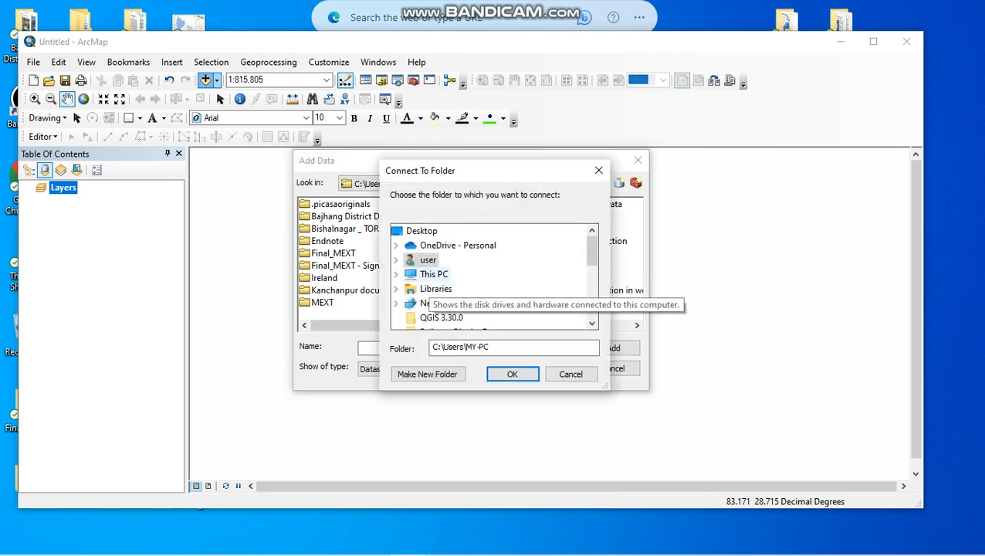
pyautogui.doubleClick(434, 274)
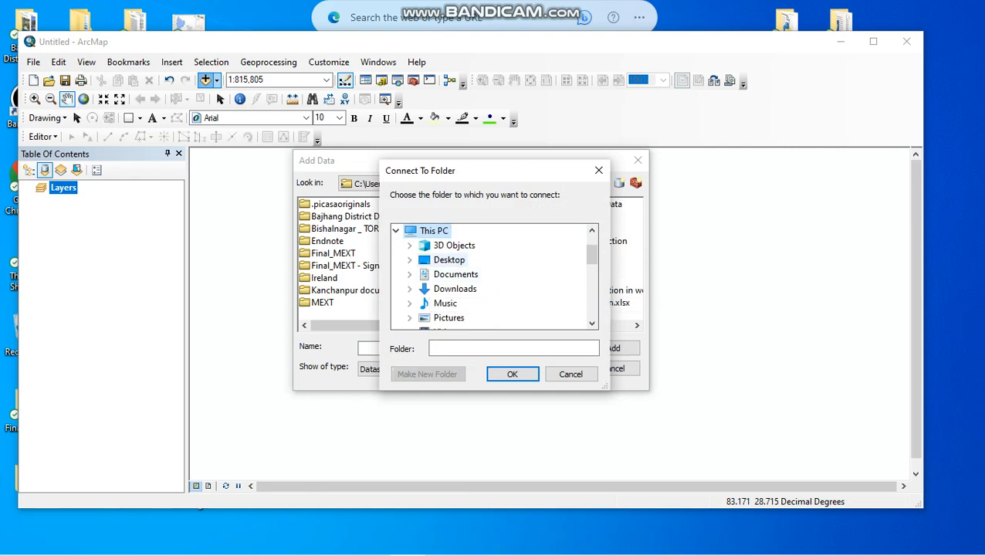
pyautogui.click(450, 260)
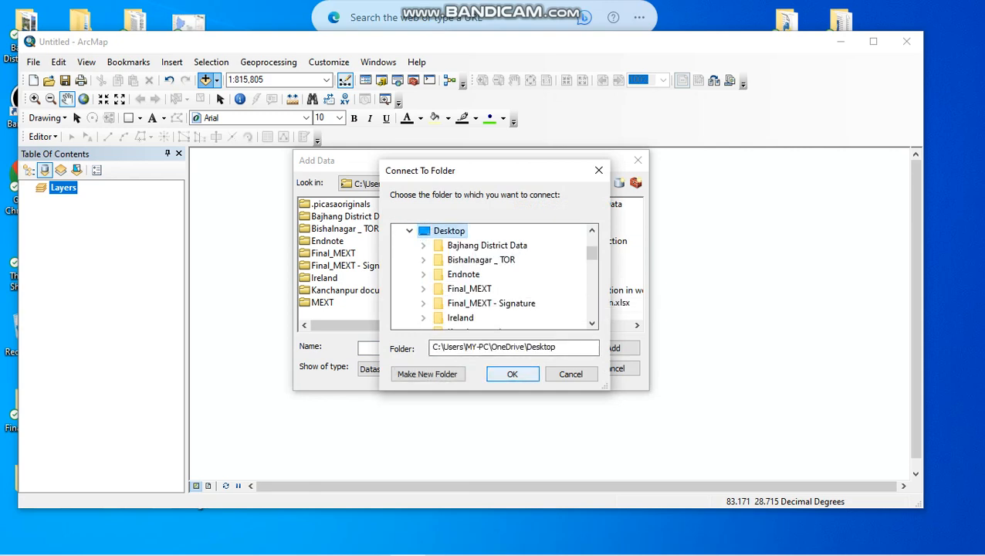
pyautogui.click(512, 374)
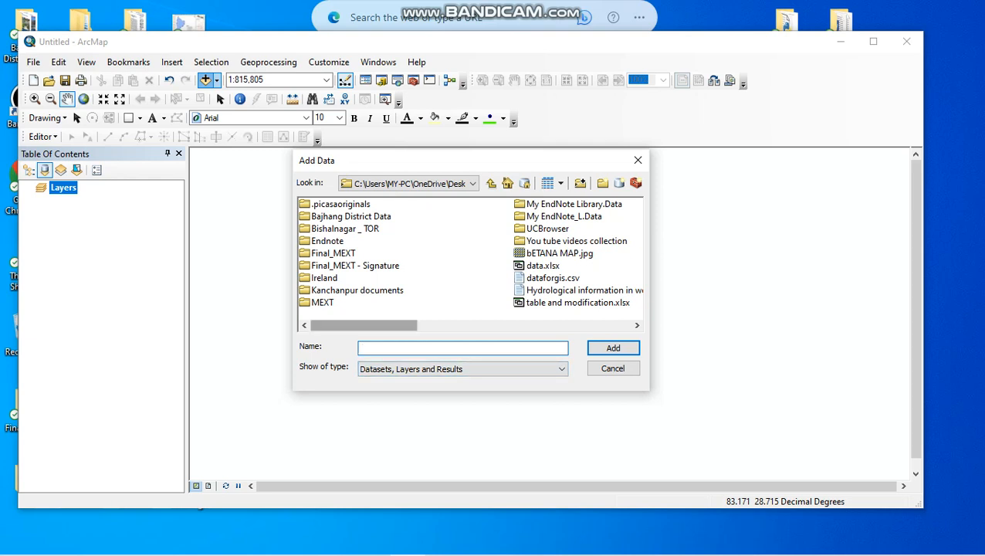
# - Add the dataforgis.csv table from the Desktop folder to the map's layers
pyautogui.moveTo(364, 326); pyautogui.dragTo(471, 326)
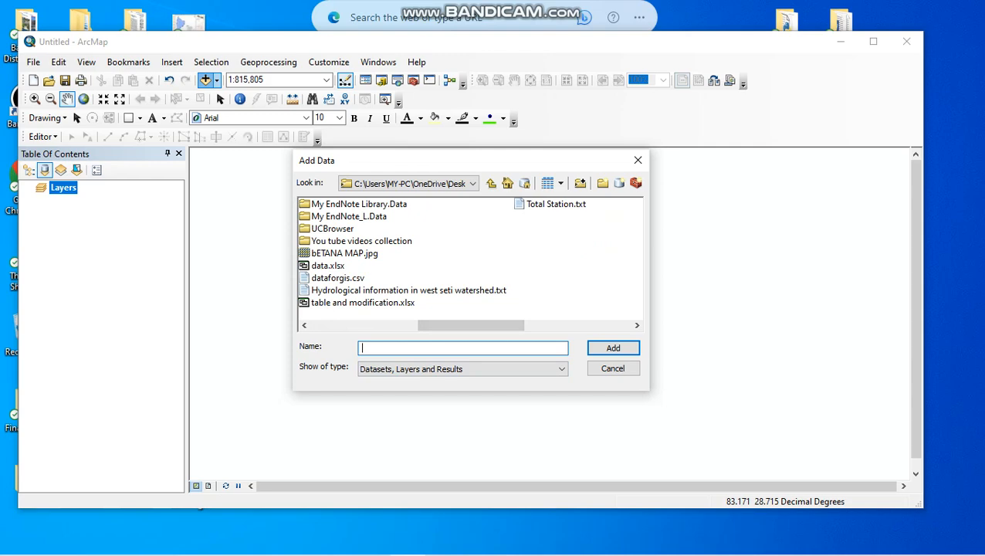
pyautogui.click(338, 278)
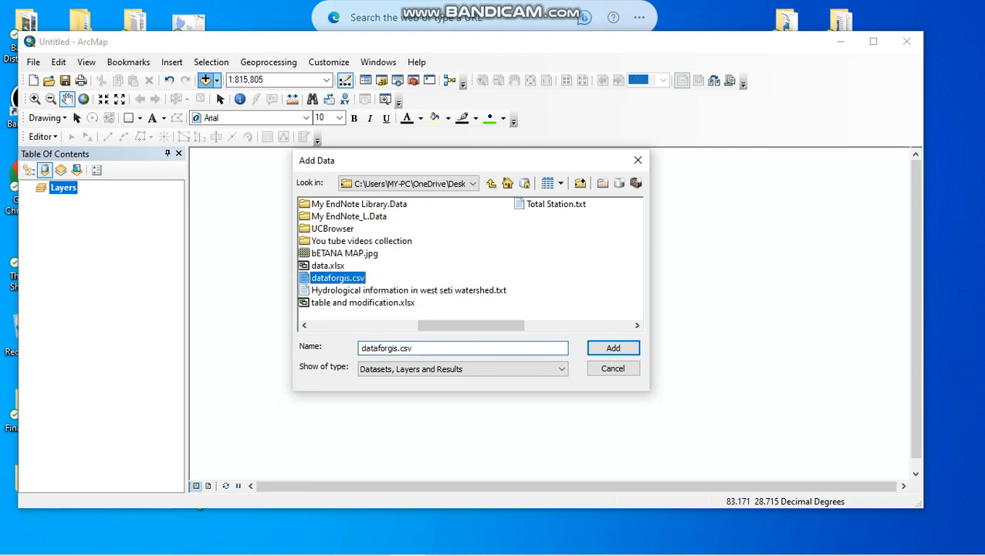
pyautogui.click(613, 348)
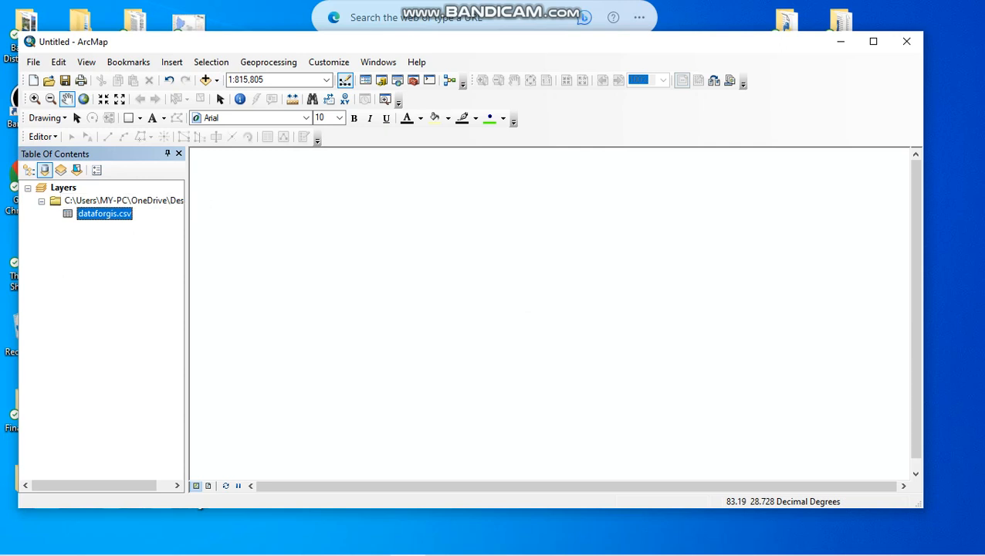
# - Start Display XY Data for the dataforgis.csv table and choose Latitude as the Y field
pyautogui.rightClick(103, 214)
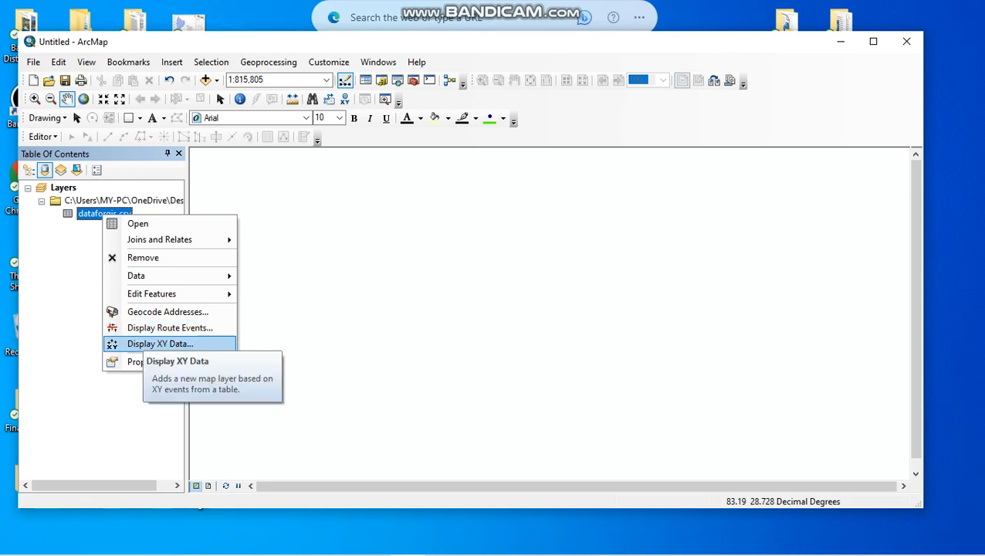
pyautogui.click(159, 344)
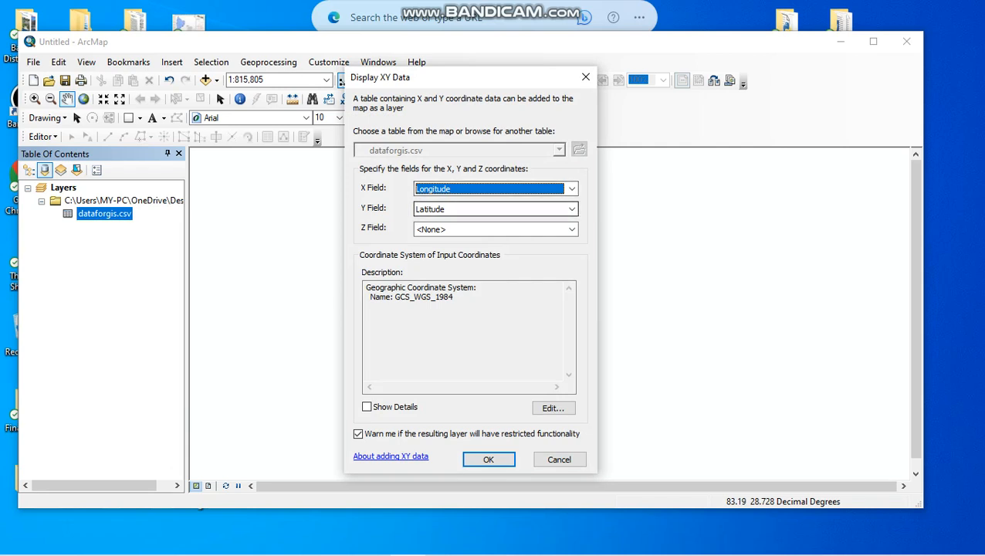
pyautogui.click(571, 208)
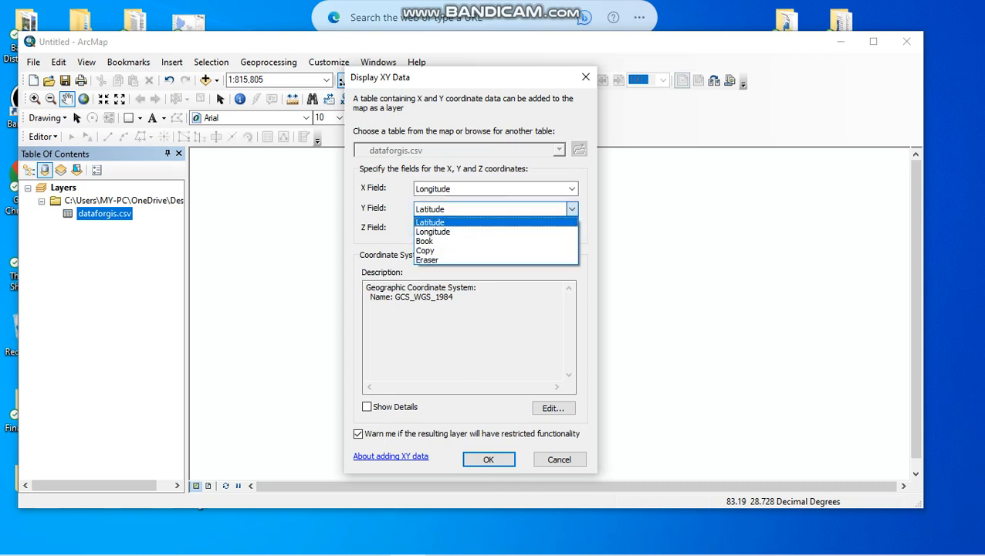
pyautogui.click(456, 222)
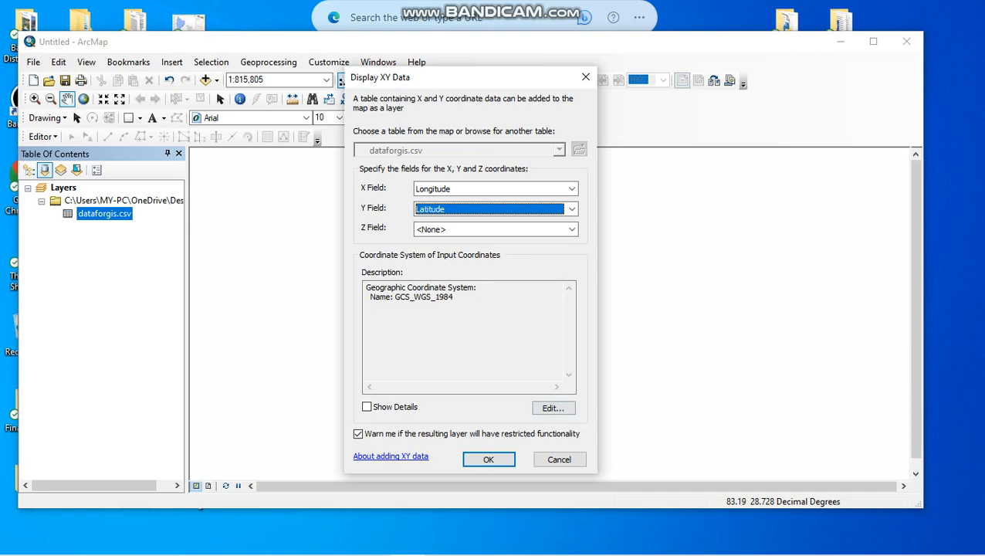
# - Set the coordinate system of the input coordinates to WGS 1984 from the World group of Geographic Coordinate Systems
pyautogui.click(552, 407)
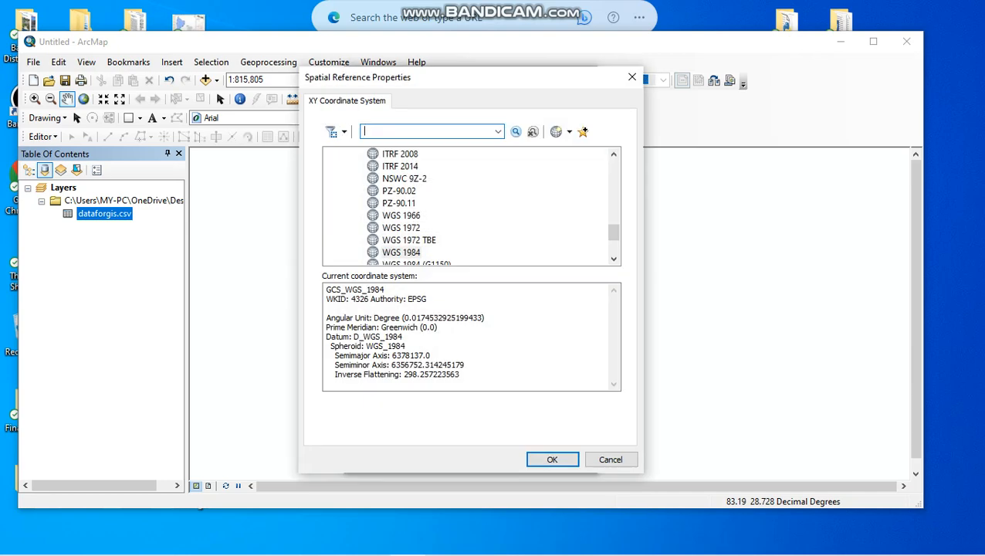
pyautogui.moveTo(614, 232); pyautogui.dragTo(614, 166)
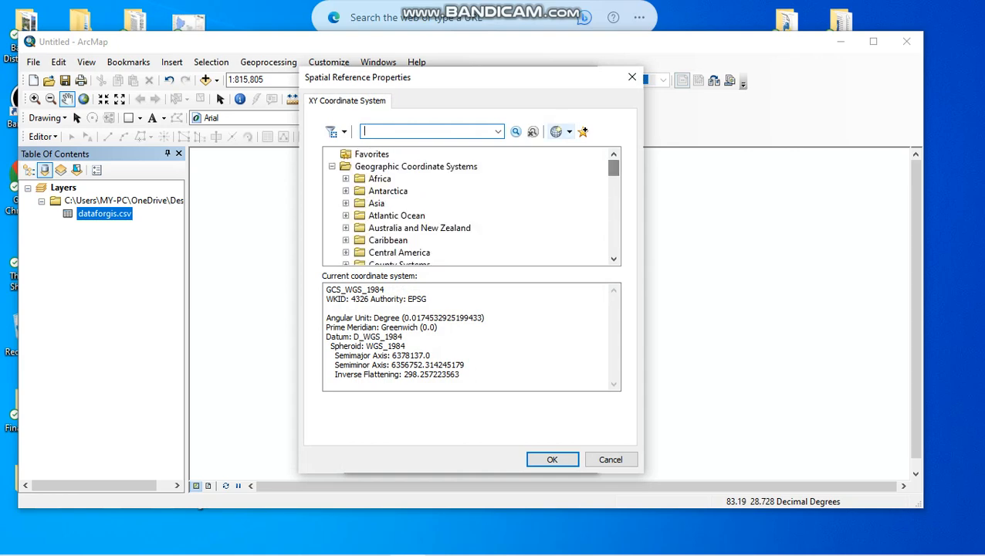
pyautogui.click(332, 166)
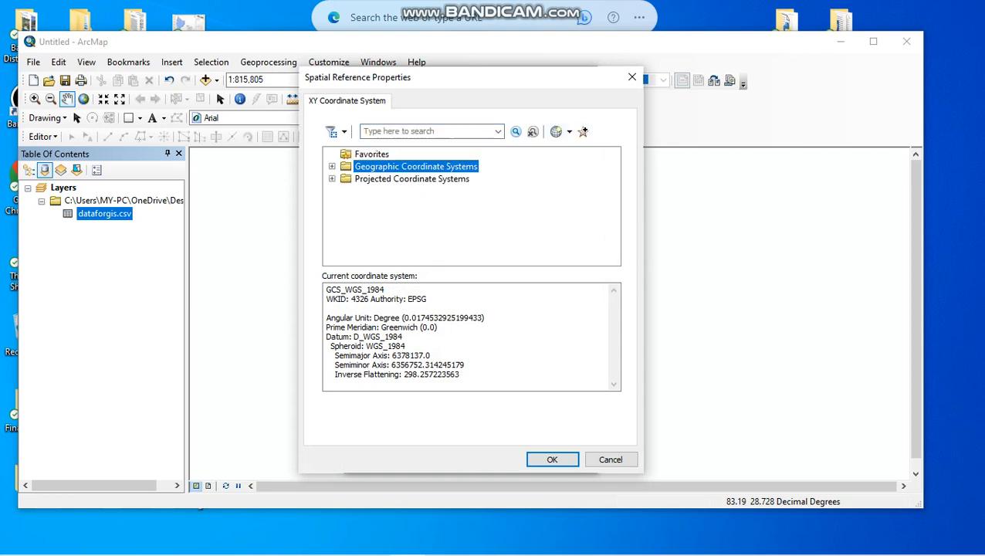
pyautogui.click(332, 166)
pyautogui.scroll(-7, 471, 207)
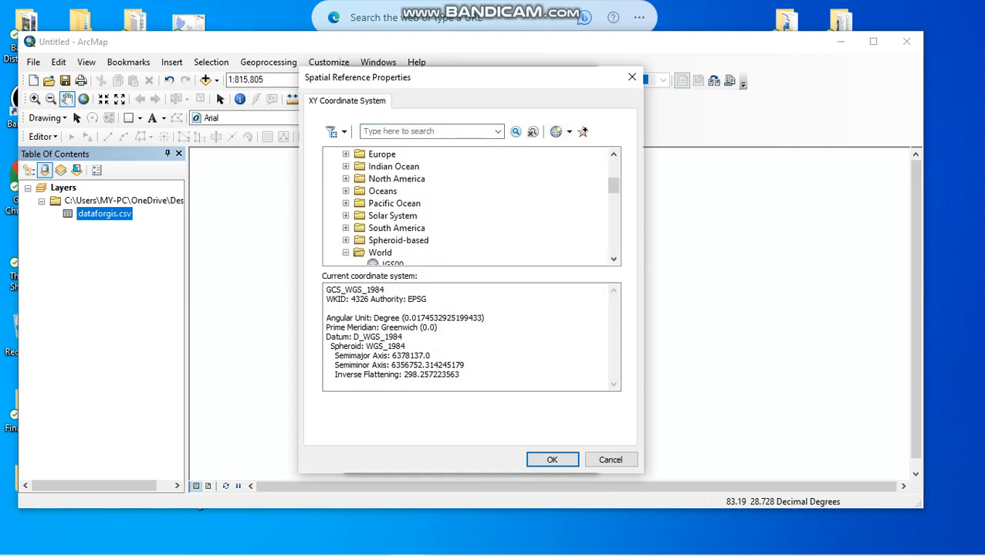
pyautogui.scroll(1, 470, 207)
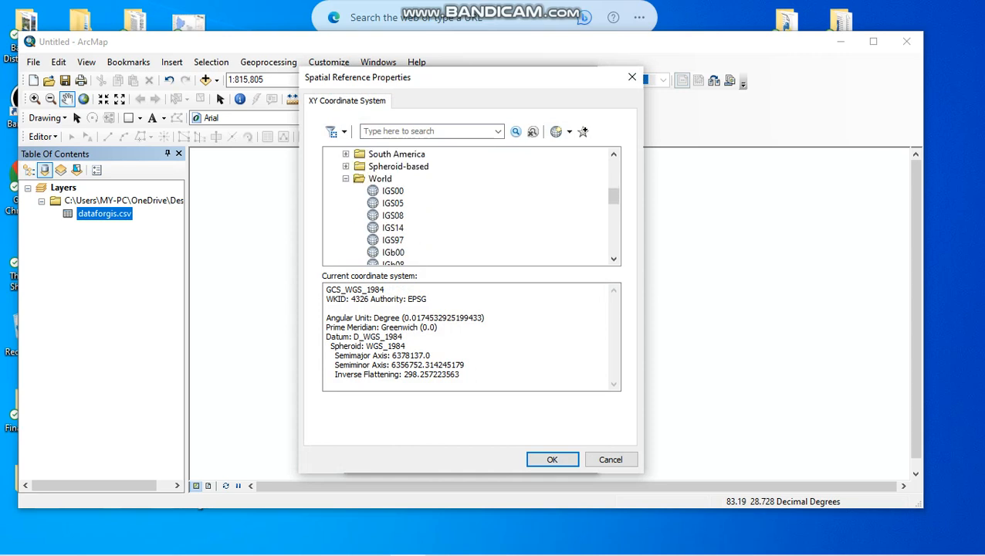
pyautogui.click(346, 178)
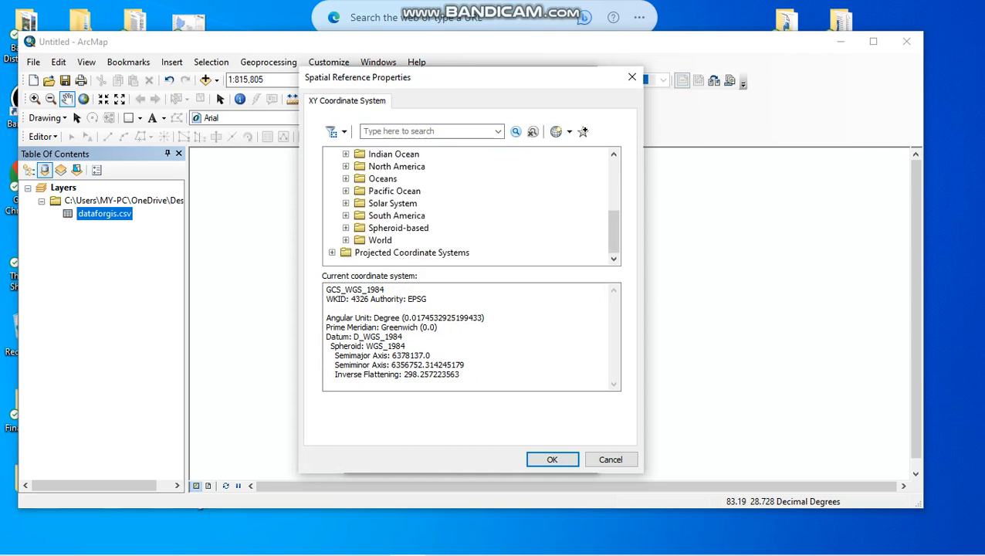
pyautogui.doubleClick(380, 240)
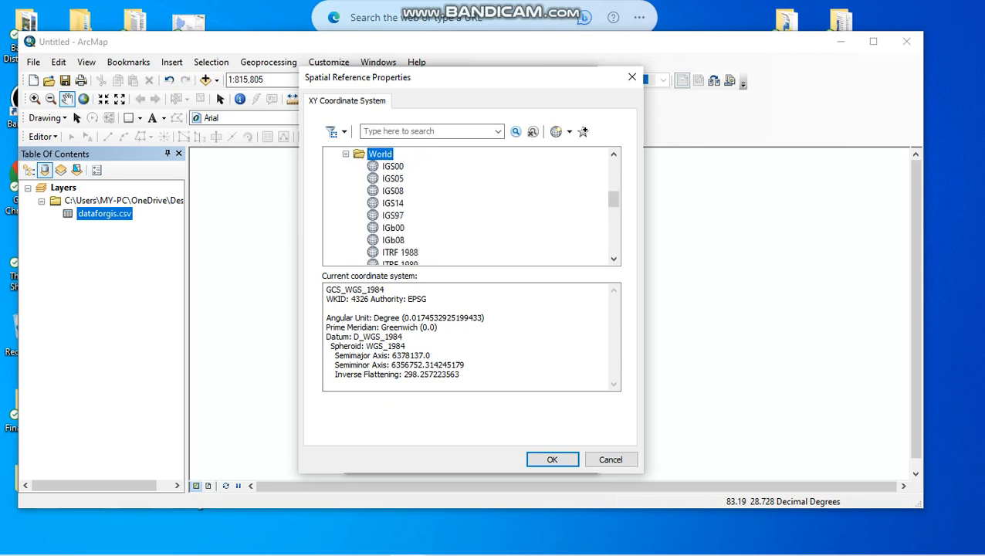
pyautogui.scroll(-7, 471, 207)
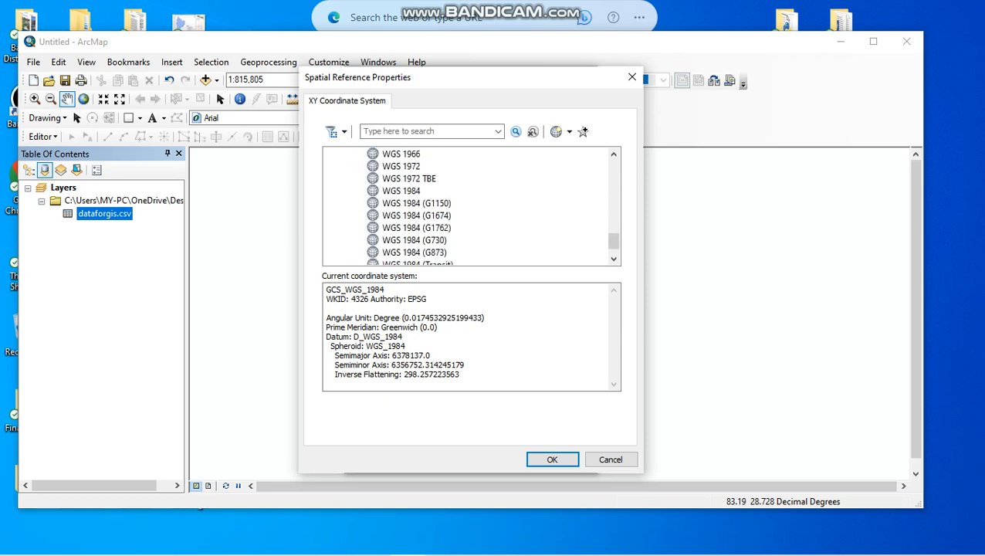
pyautogui.click(401, 191)
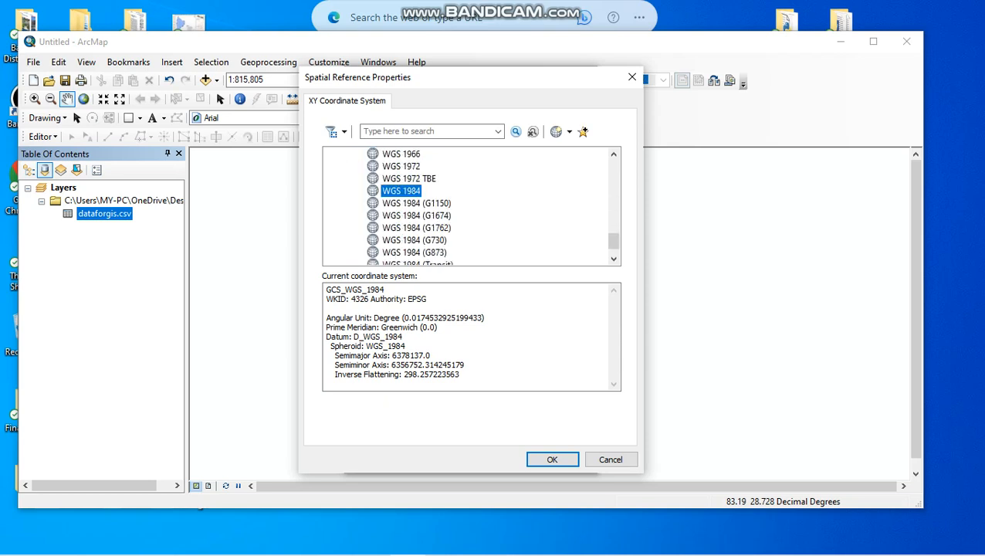
pyautogui.click(552, 459)
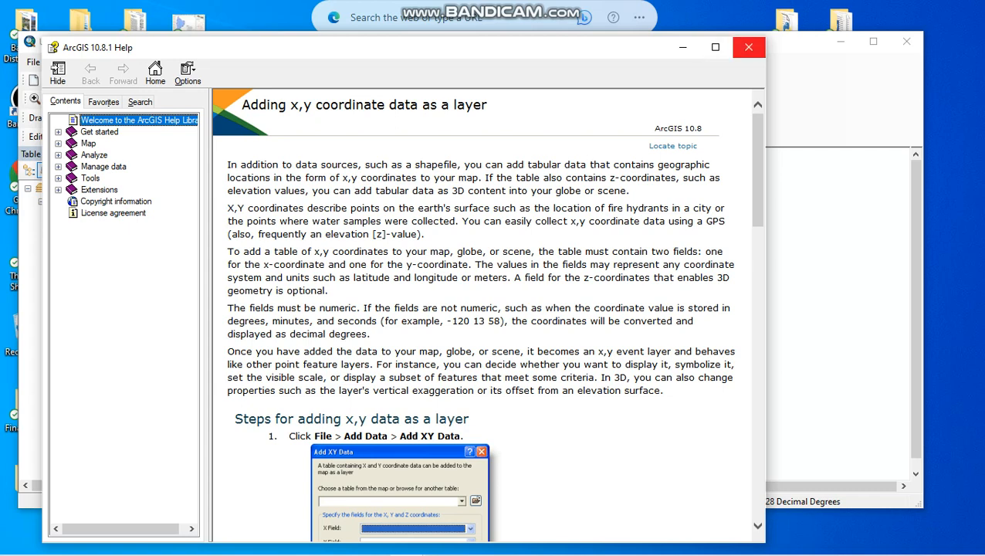
# - Close the help window and create the point event layer from dataforgis.csv, accepting its restricted functionality
pyautogui.click(748, 47)
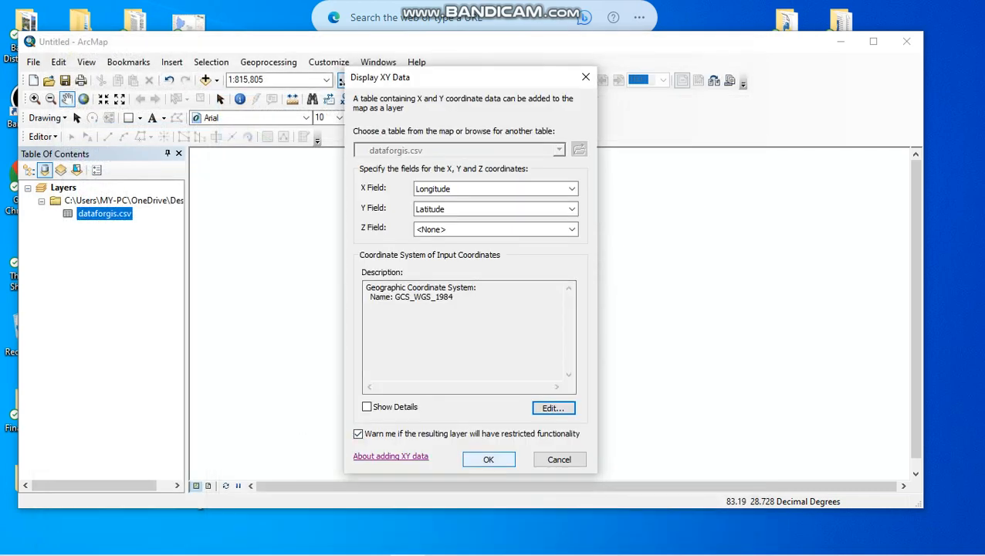
pyautogui.click(489, 459)
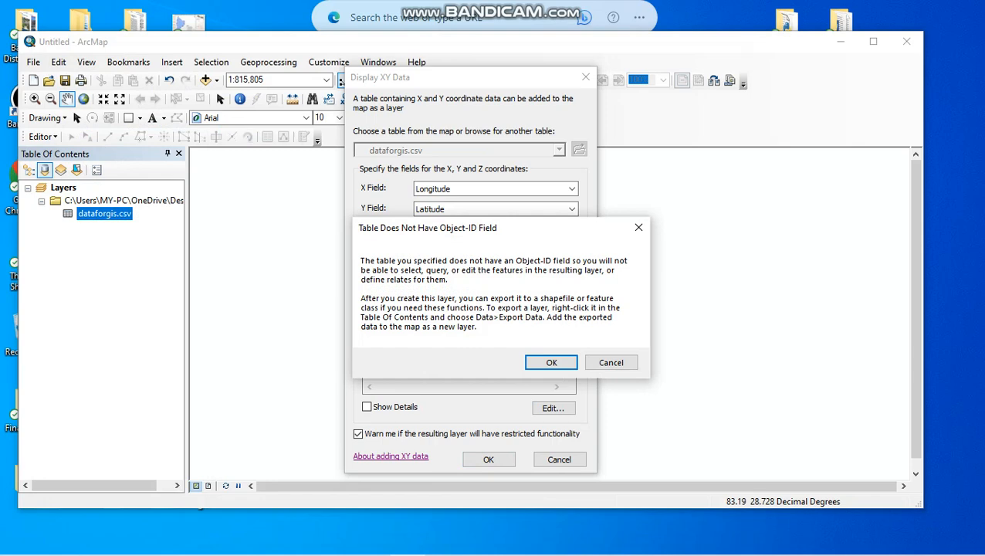
pyautogui.click(551, 362)
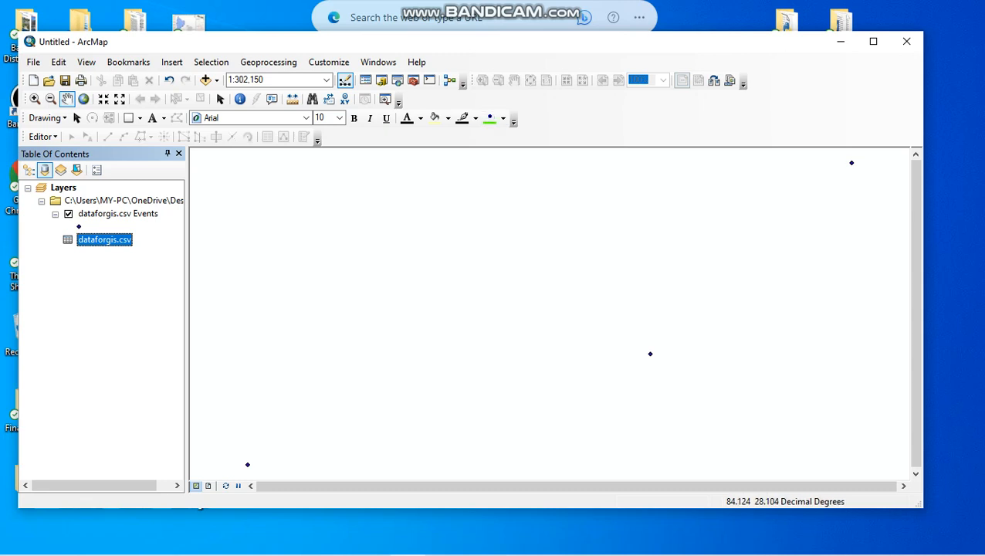
# - Examine the attribute table of the dataforgis.csv Events layer, moving its window to view the fields, and close it
pyautogui.click(108, 214)
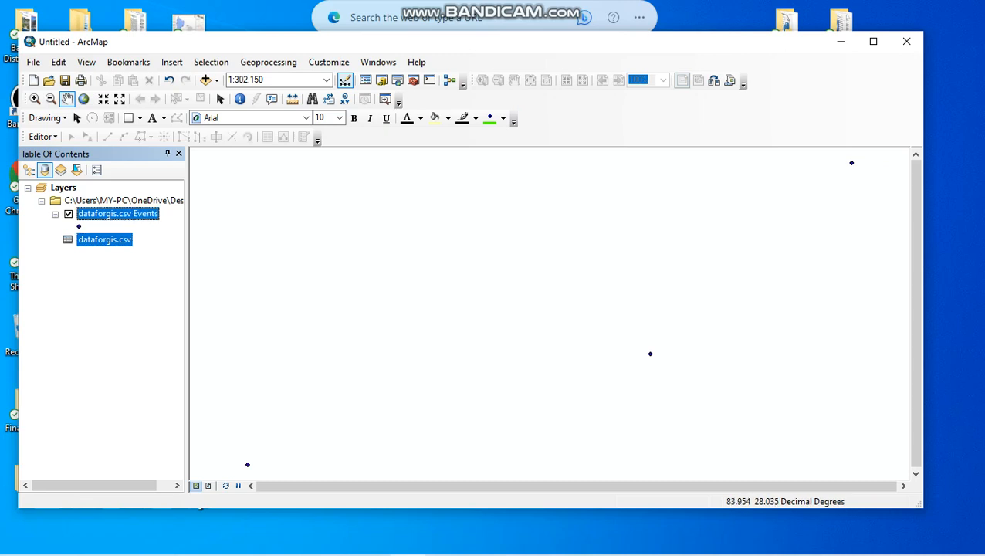
pyautogui.rightClick(108, 214)
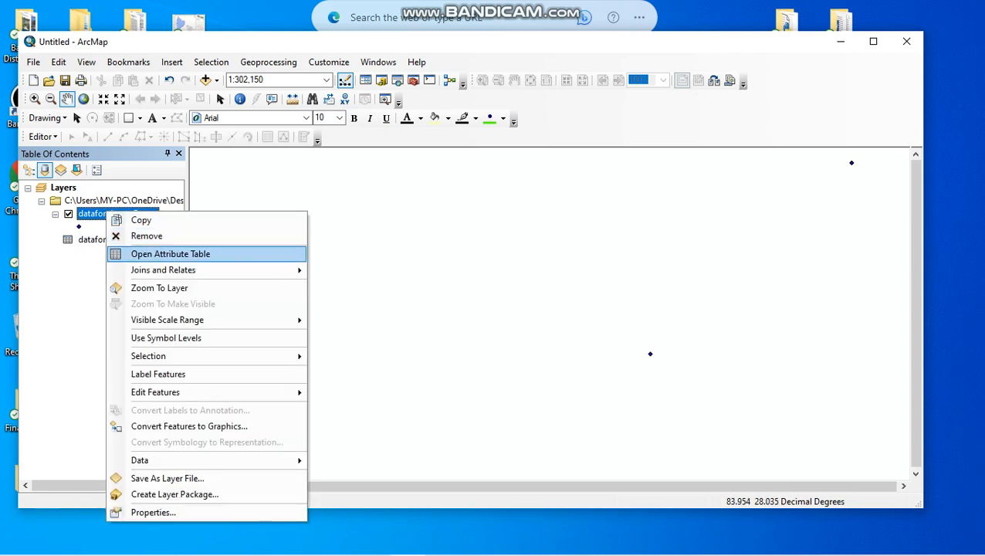
pyautogui.click(170, 253)
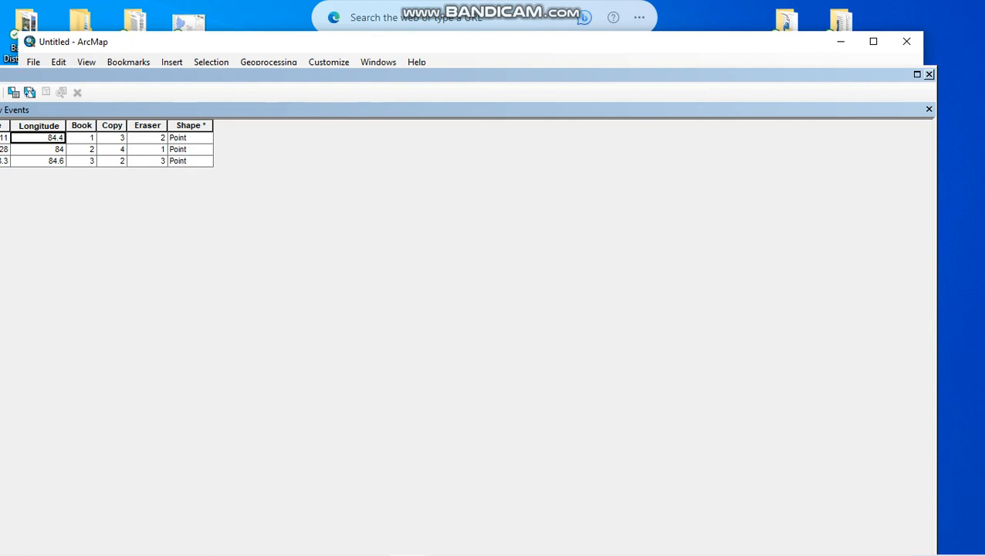
pyautogui.moveTo(541, 75); pyautogui.dragTo(713, 74)
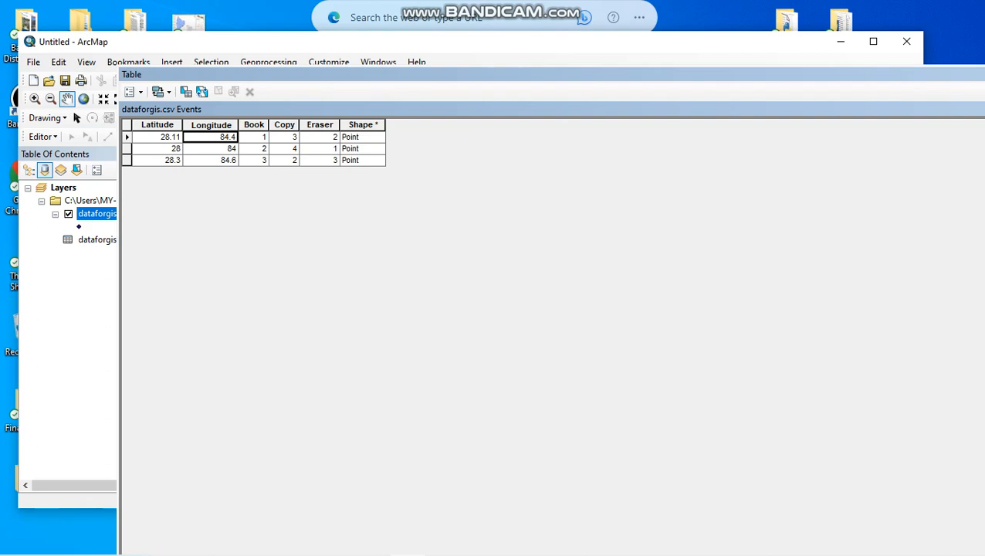
pyautogui.moveTo(713, 74); pyautogui.dragTo(623, 81)
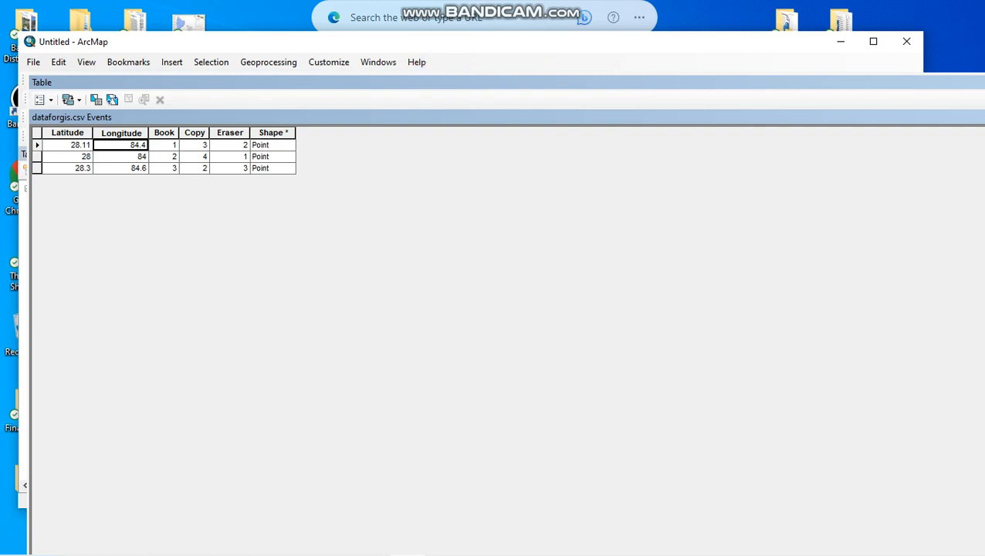
pyautogui.moveTo(417, 82); pyautogui.dragTo(417, 55)
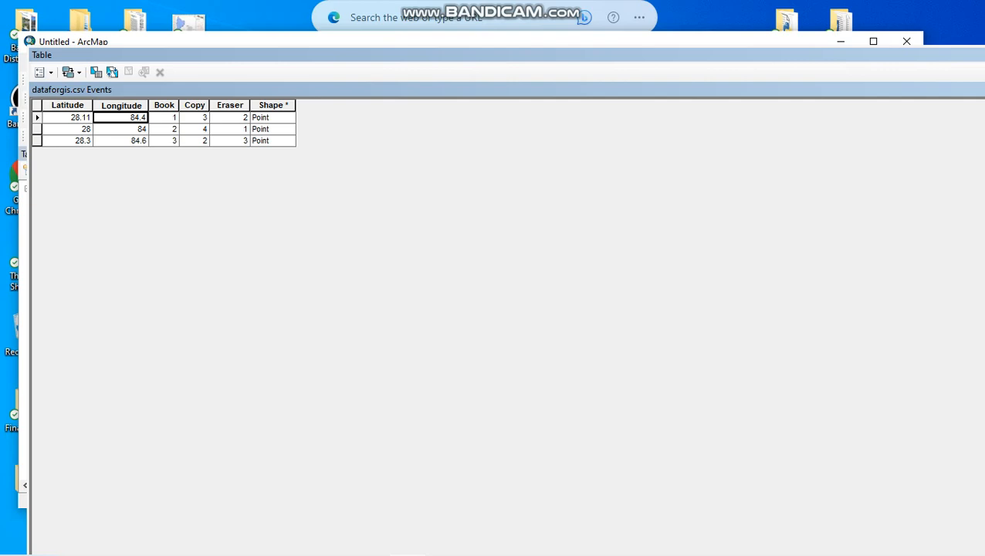
pyautogui.moveTo(494, 55); pyautogui.dragTo(425, 30)
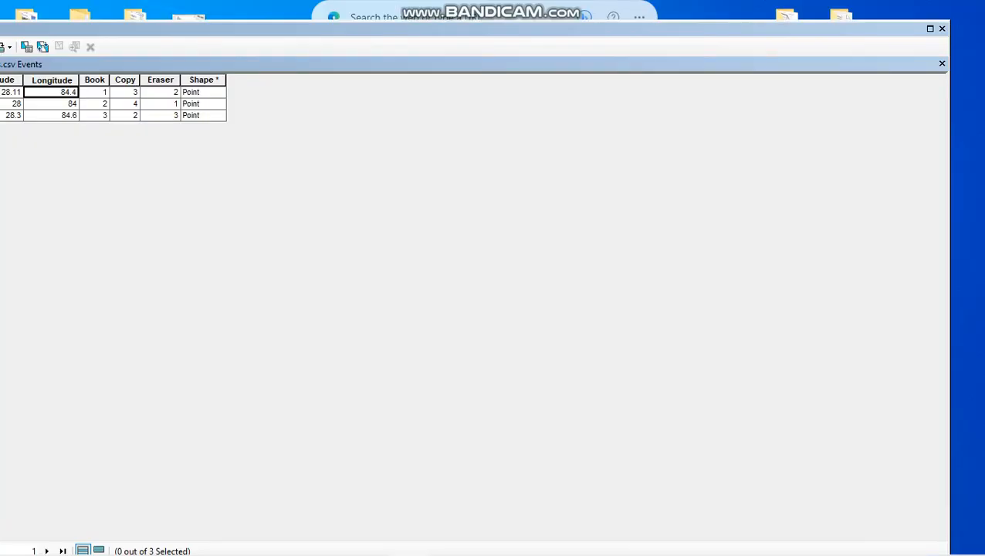
pyautogui.click(942, 29)
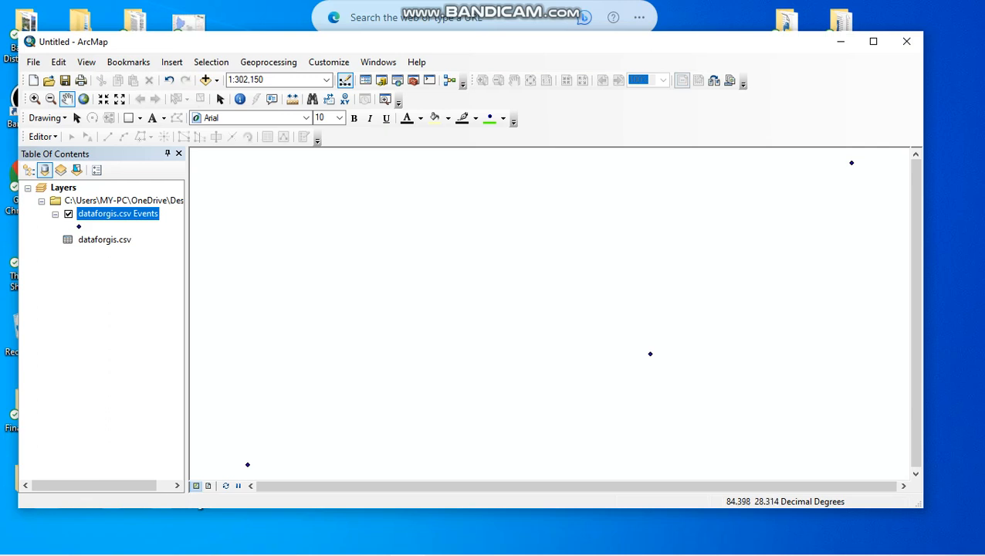
pyautogui.moveTo(540, 6)
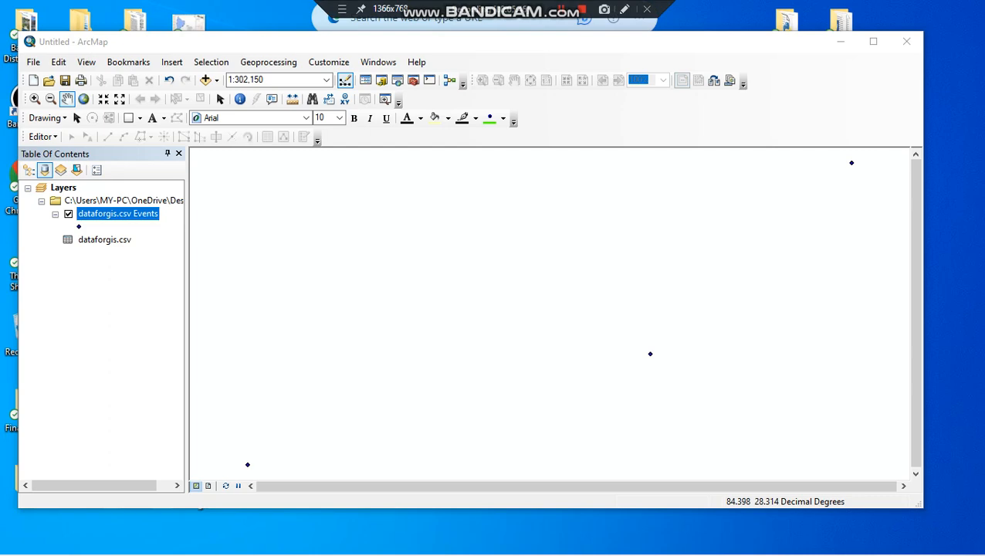